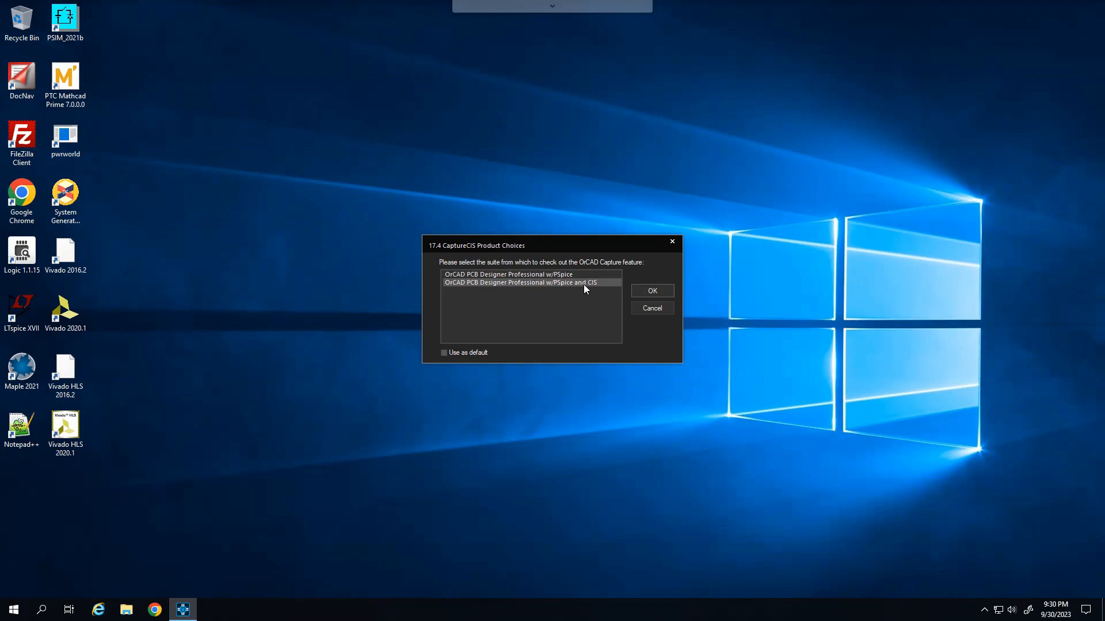
# Step: Start with the OrCAD PCB Designer Professional w/PSpice and CIS suite and begin a new project named tutorial
pyautogui.click(641, 289)
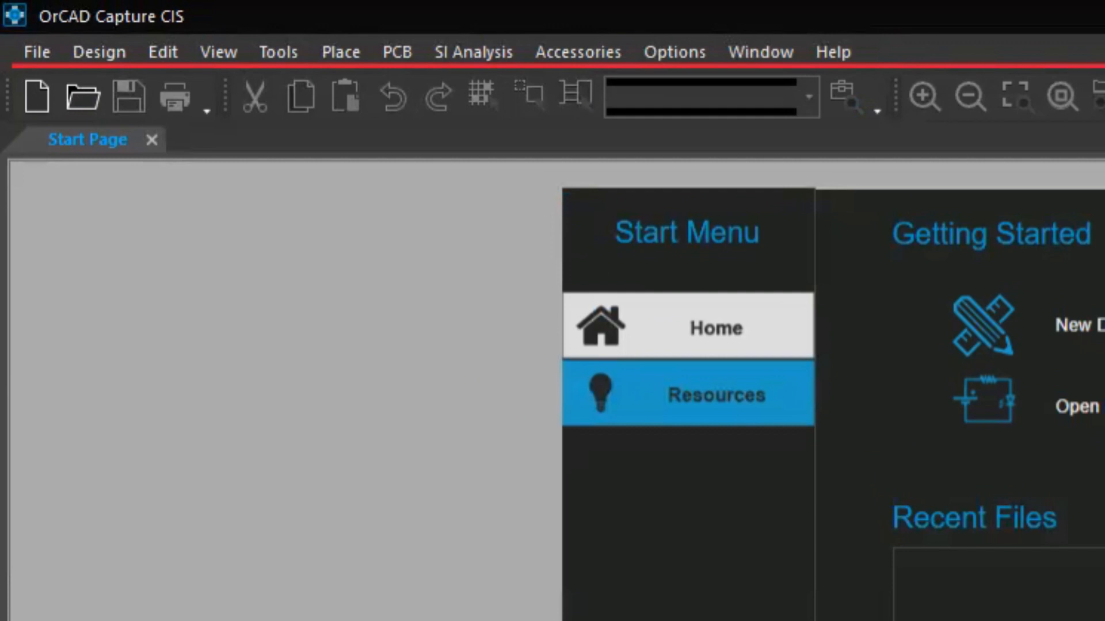
pyautogui.click(36, 54)
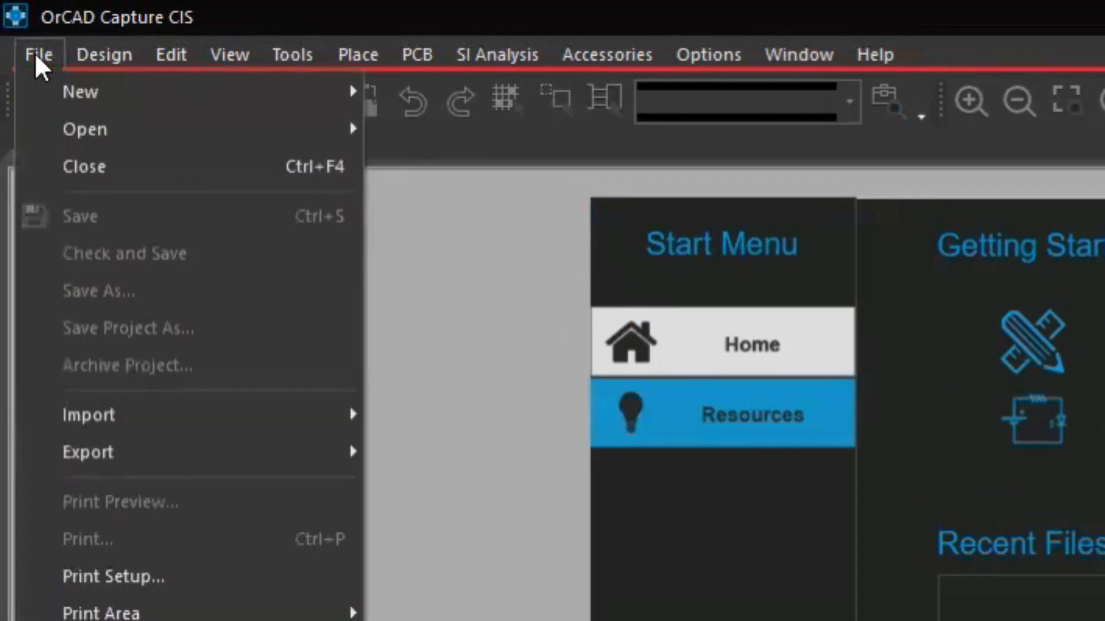
pyautogui.moveTo(179, 99)
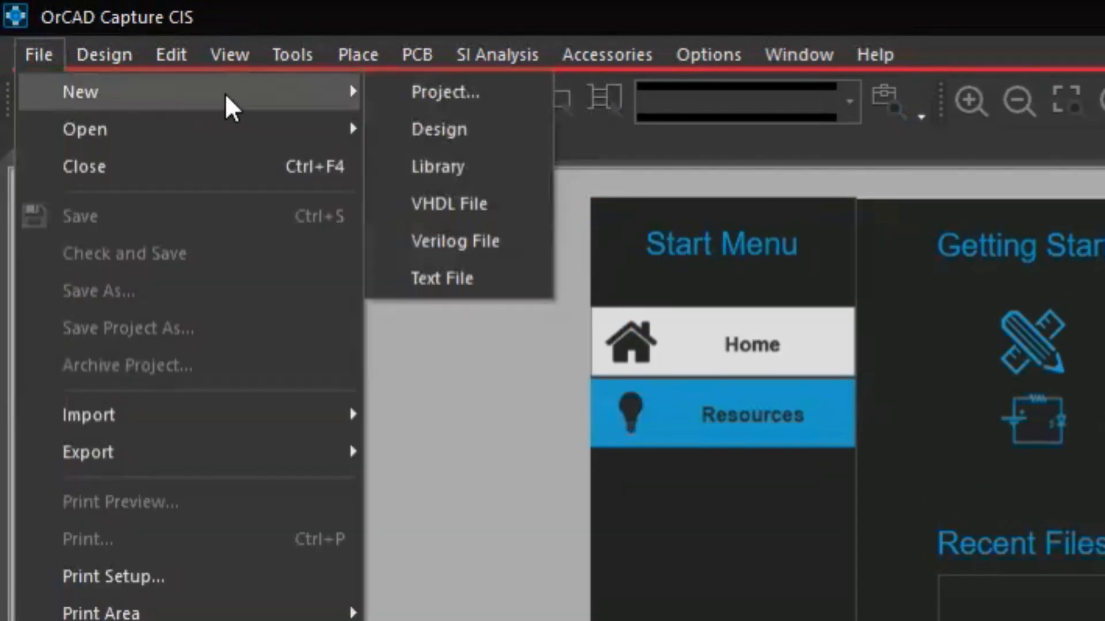
pyautogui.click(495, 92)
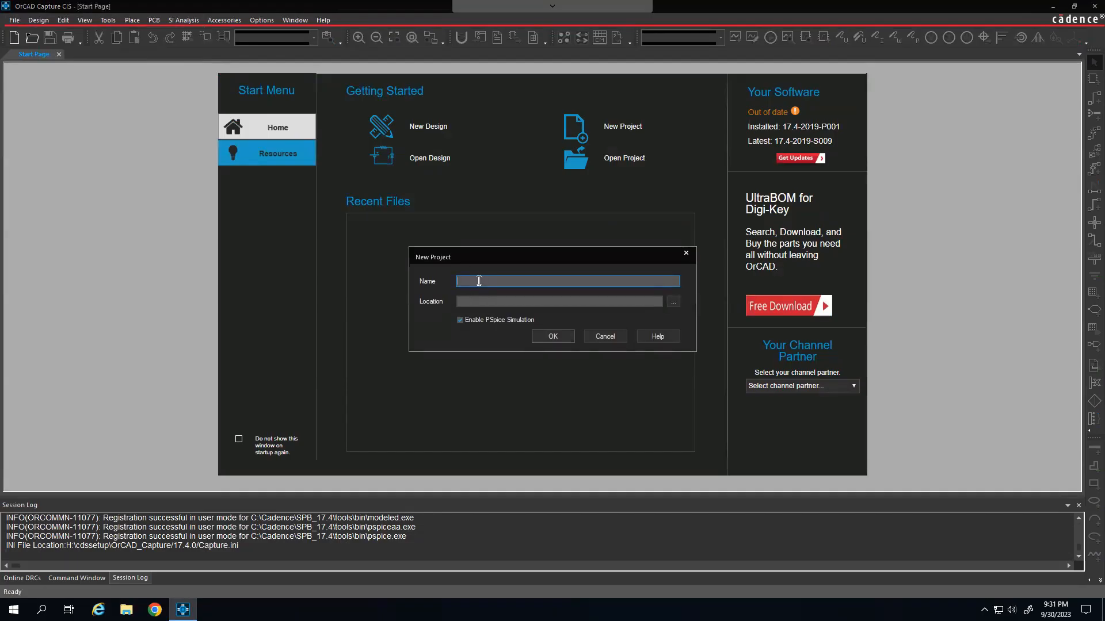
pyautogui.write('tutorial')
# Step: Create a folder named "ECE 35 Lab #" on the C: drive and choose it as the project location
pyautogui.click(673, 303)
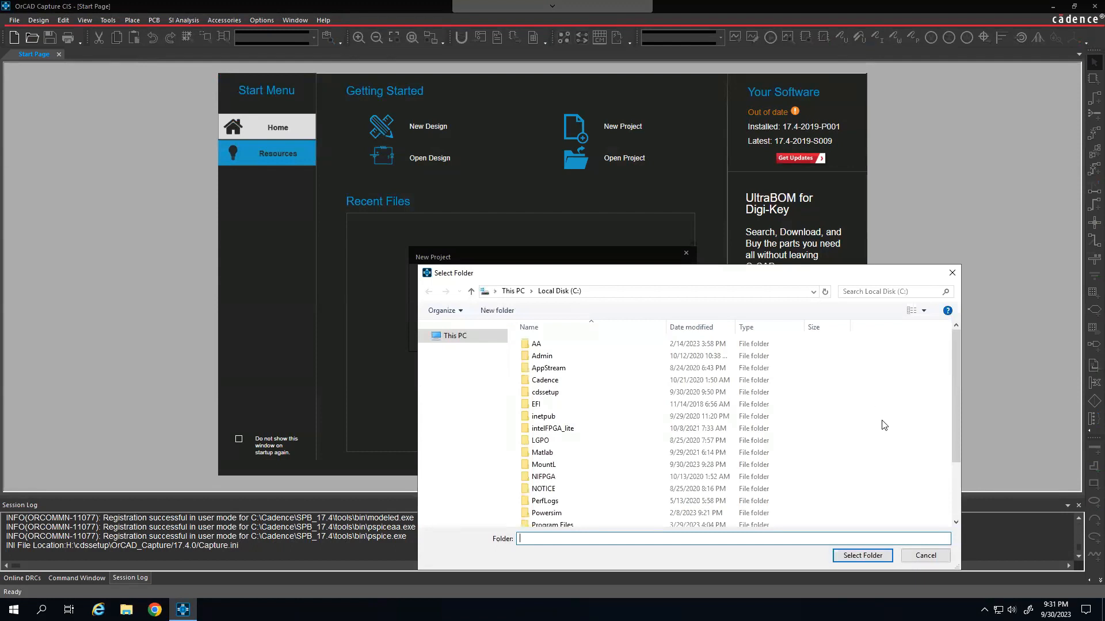
pyautogui.rightClick(878, 420)
pyautogui.moveTo(857, 533)
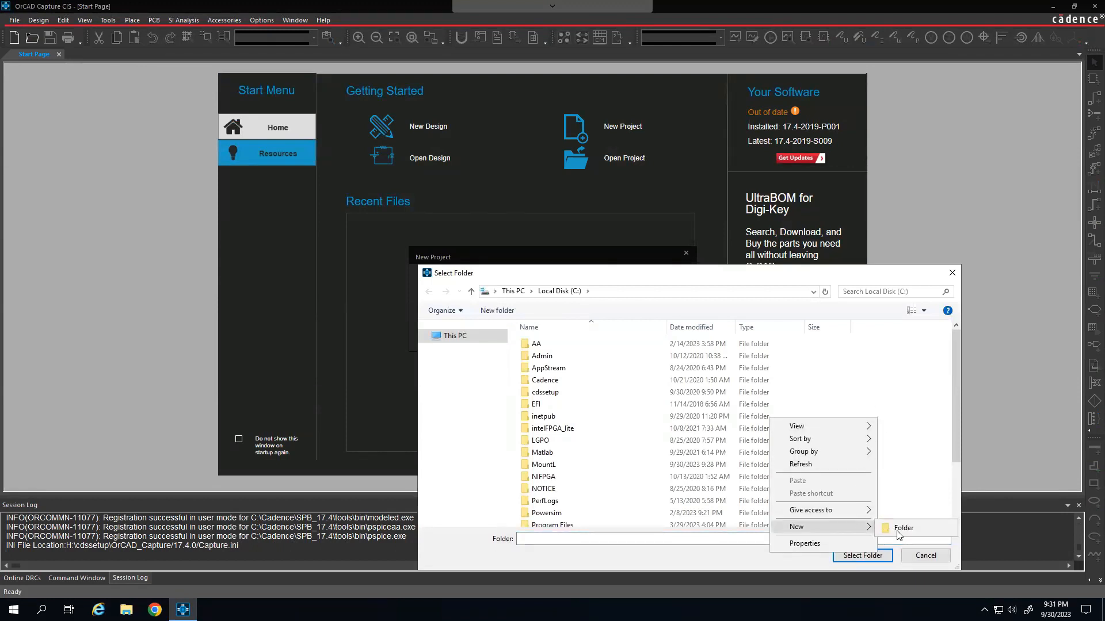
pyautogui.click(909, 526)
pyautogui.write('E')
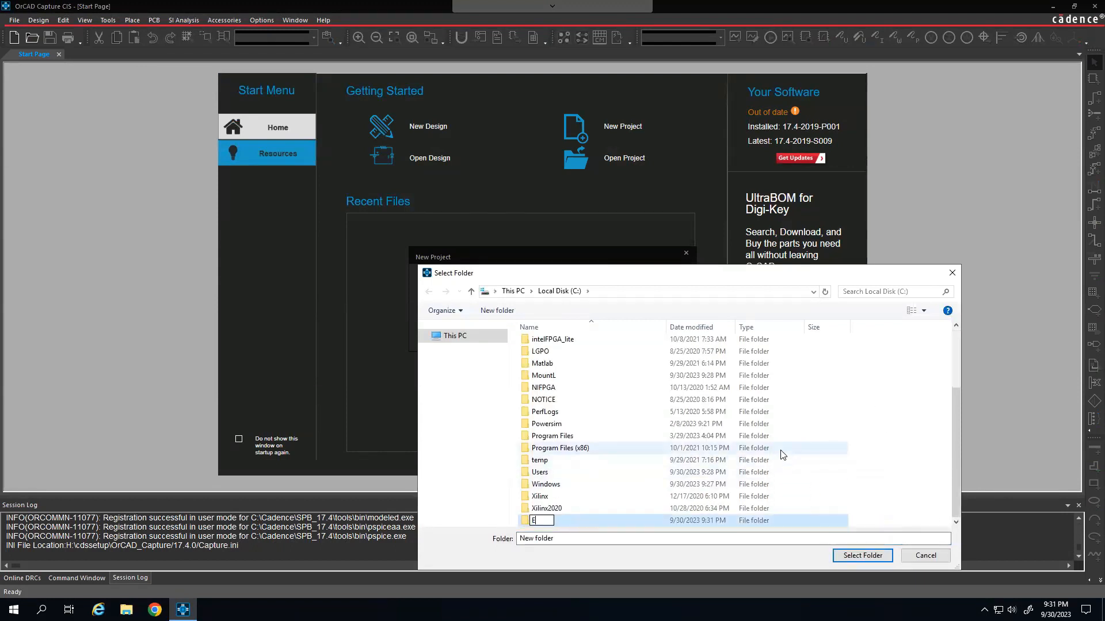
pyautogui.write('CE 35 Lab #')
pyautogui.press('Return')
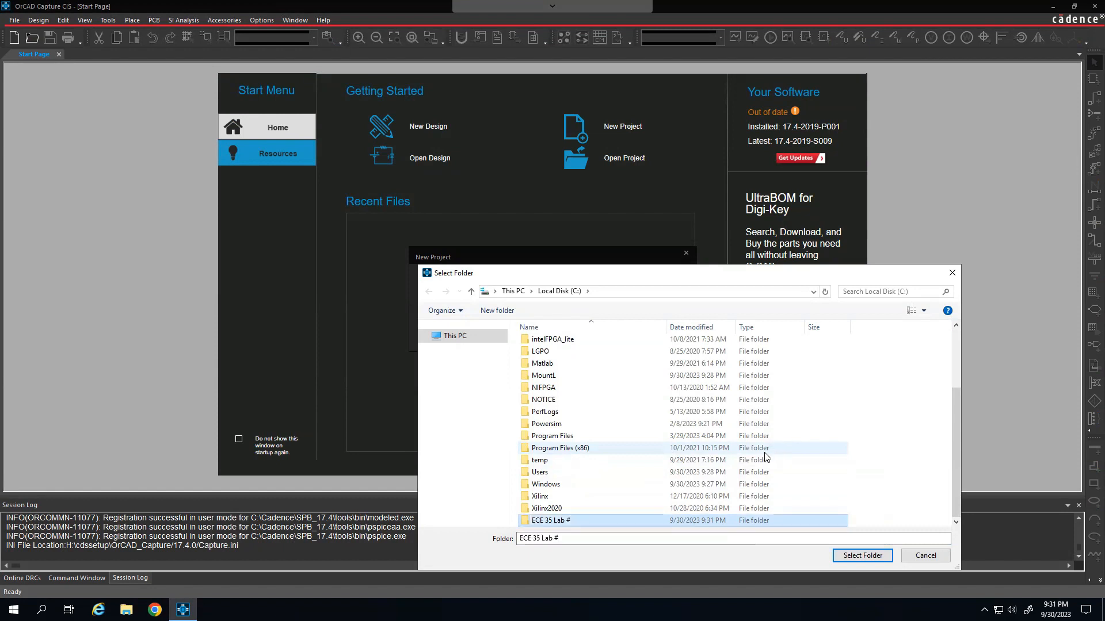
pyautogui.click(862, 556)
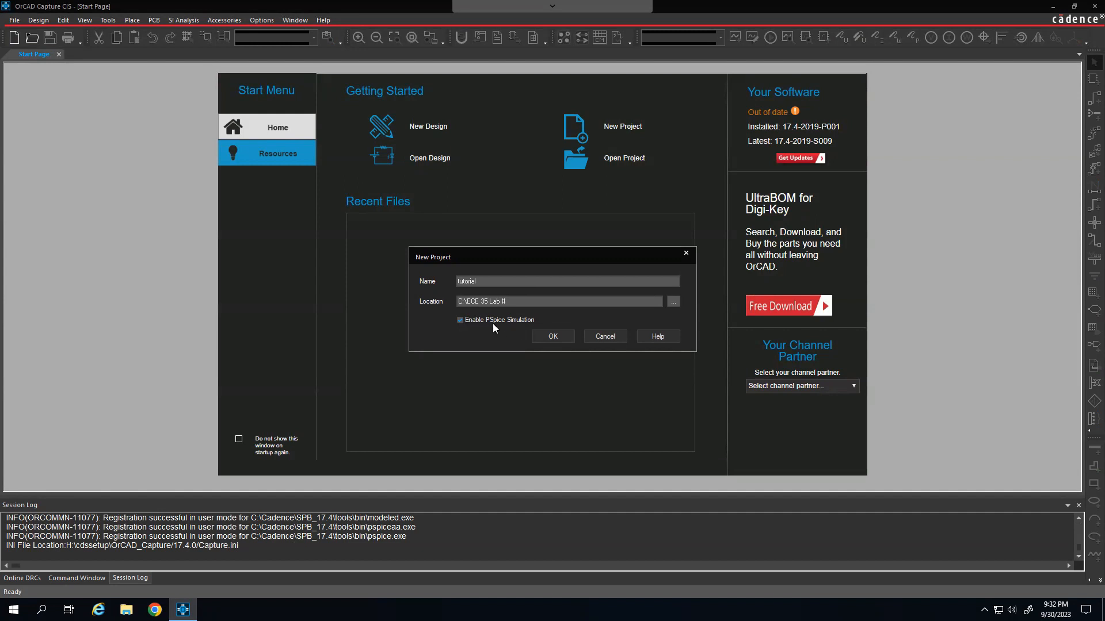
# Step: Accept the new project settings and create it as a blank PSpice project
pyautogui.click(554, 337)
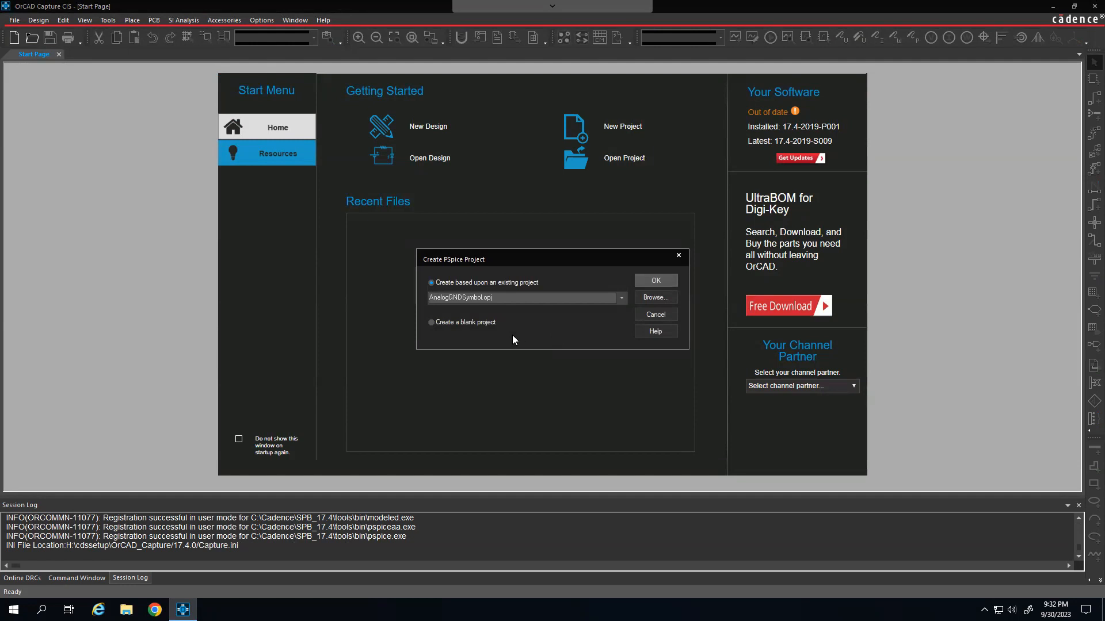
pyautogui.click(470, 323)
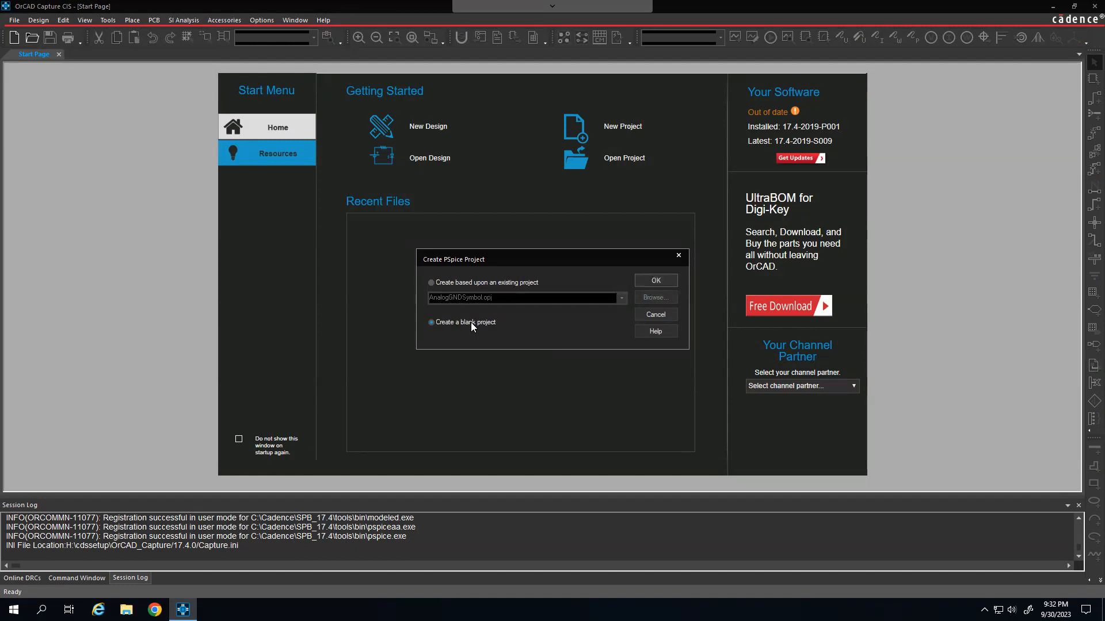
pyautogui.click(656, 280)
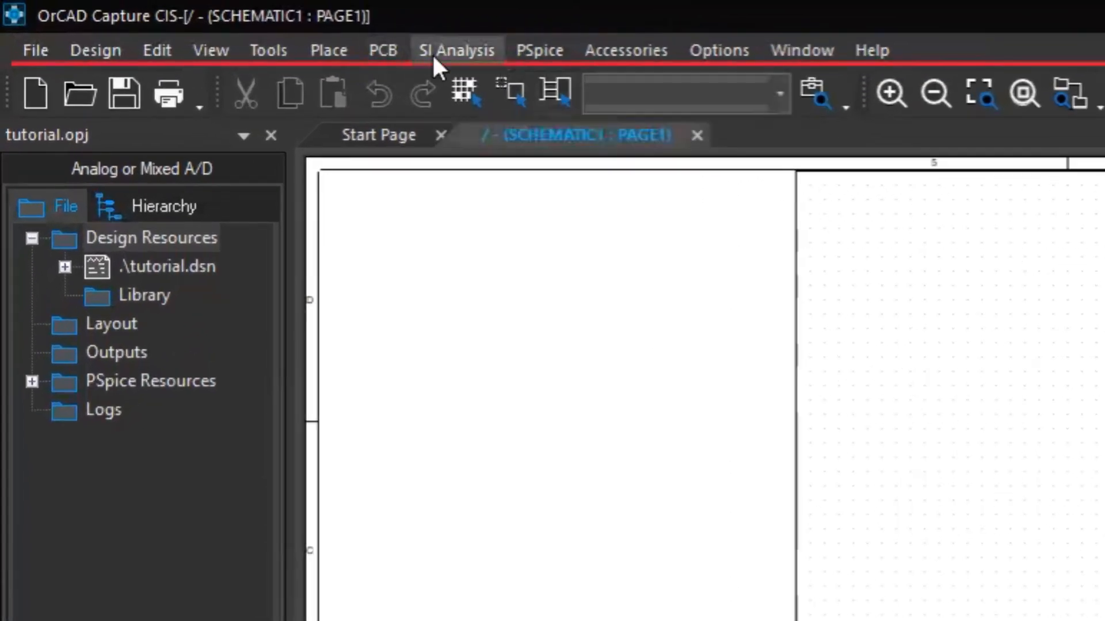
# Step: Place one PSpice resistor, rotated to vertical, near the middle of the schematic page and end placement
pyautogui.click(338, 50)
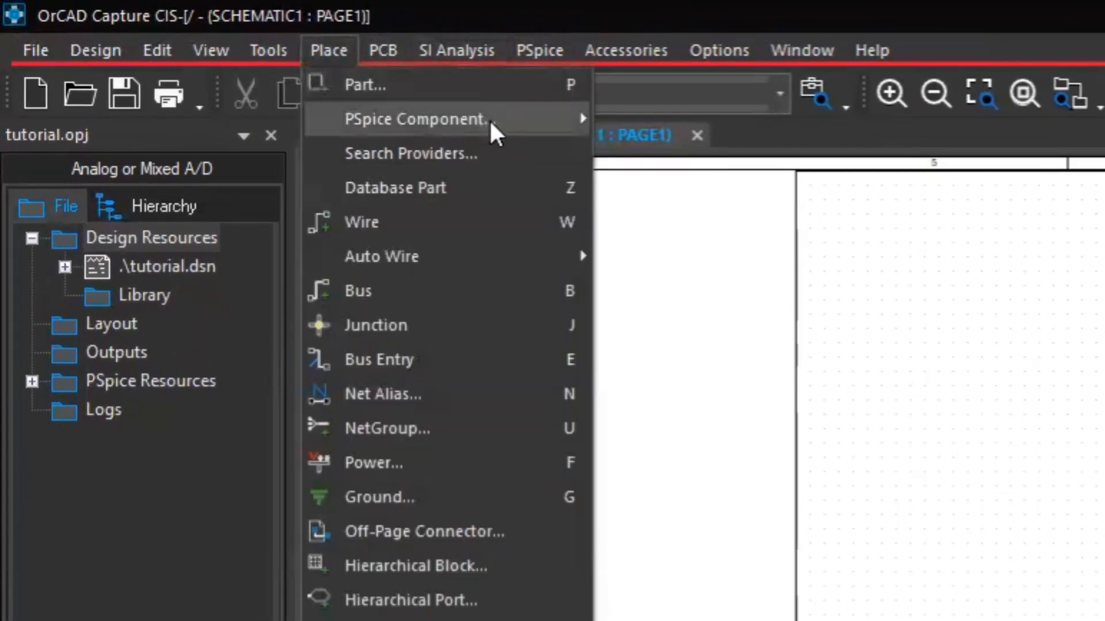
pyautogui.moveTo(490, 119)
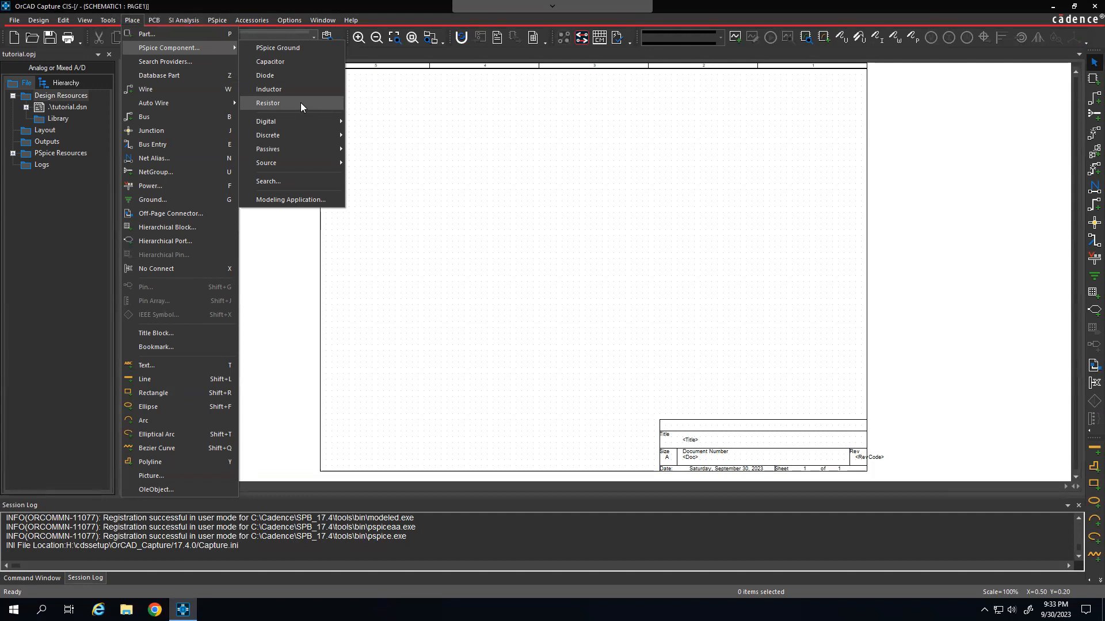
pyautogui.click(301, 102)
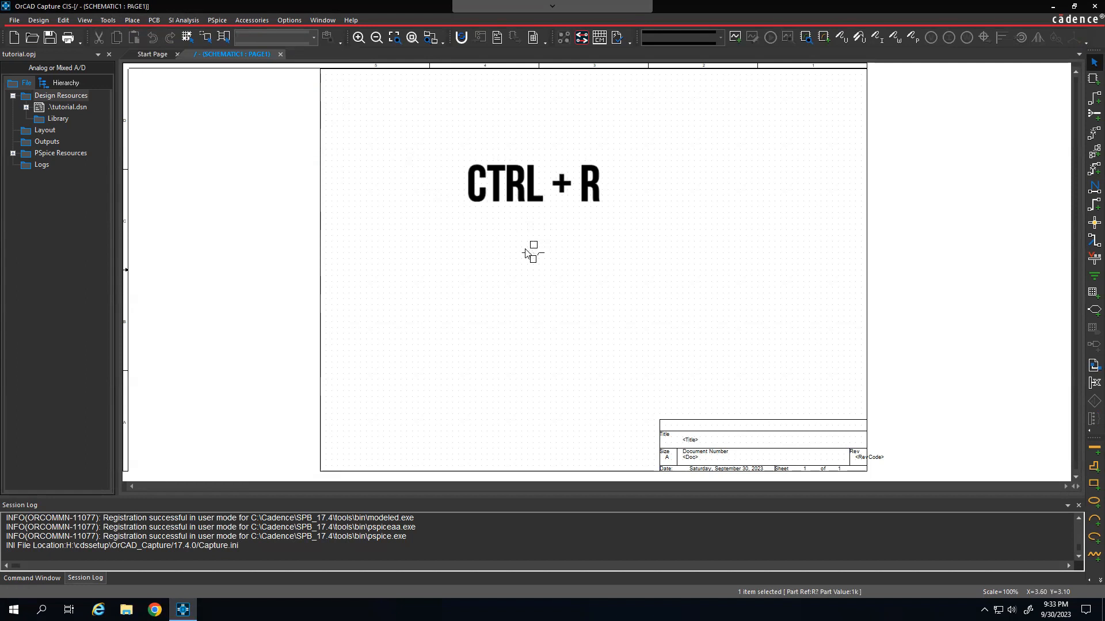
pyautogui.hotkey('ctrl', 'r')
pyautogui.click(525, 249)
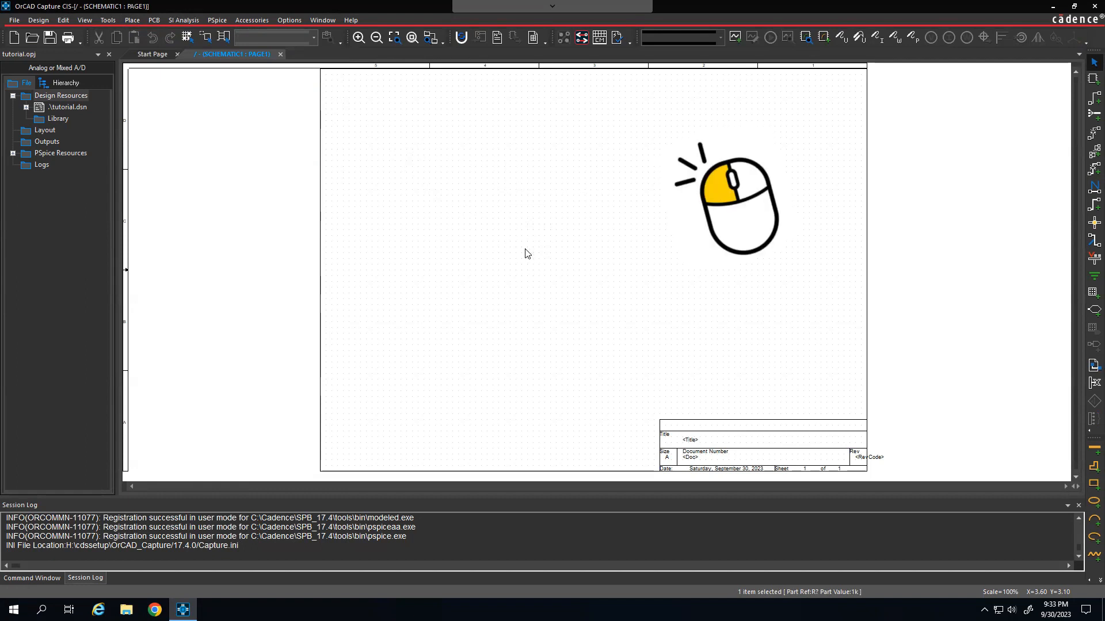
pyautogui.rightClick(577, 249)
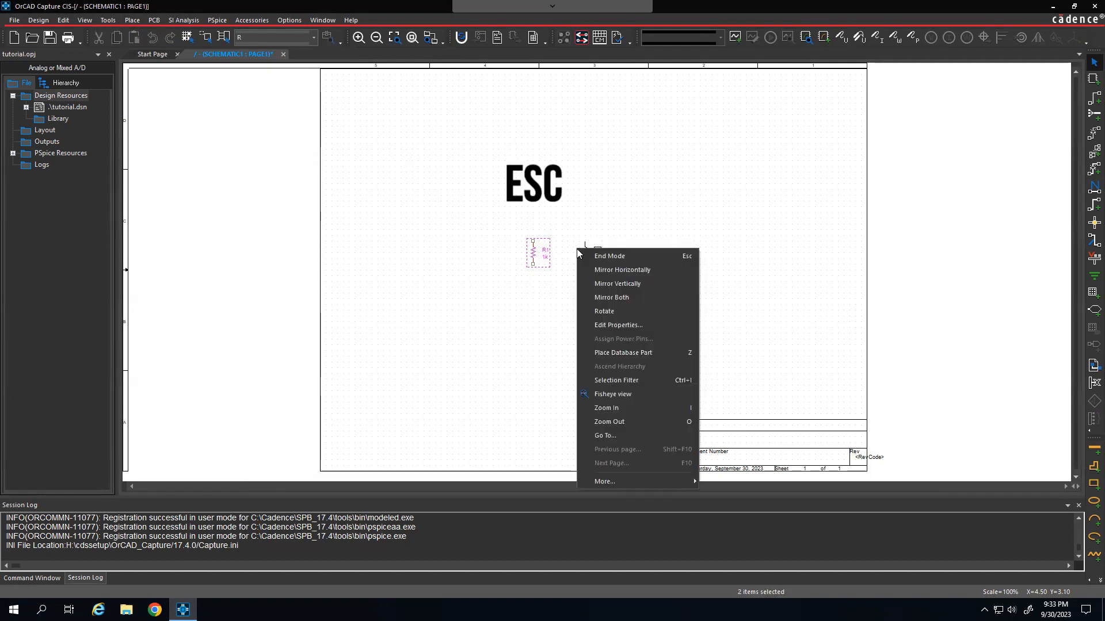
pyautogui.click(634, 255)
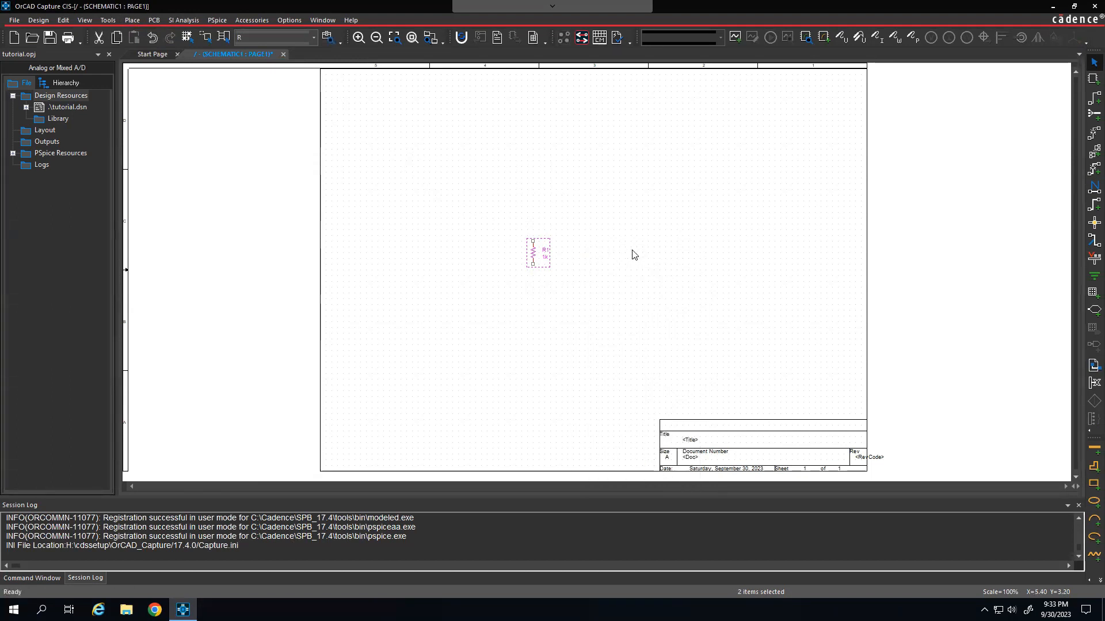
# Step: Place a DC voltage source from the PSpice voltage sources to the right of resistor R1 and end placement
pyautogui.click(133, 20)
pyautogui.moveTo(172, 48)
pyautogui.moveTo(271, 163)
pyautogui.moveTo(397, 190)
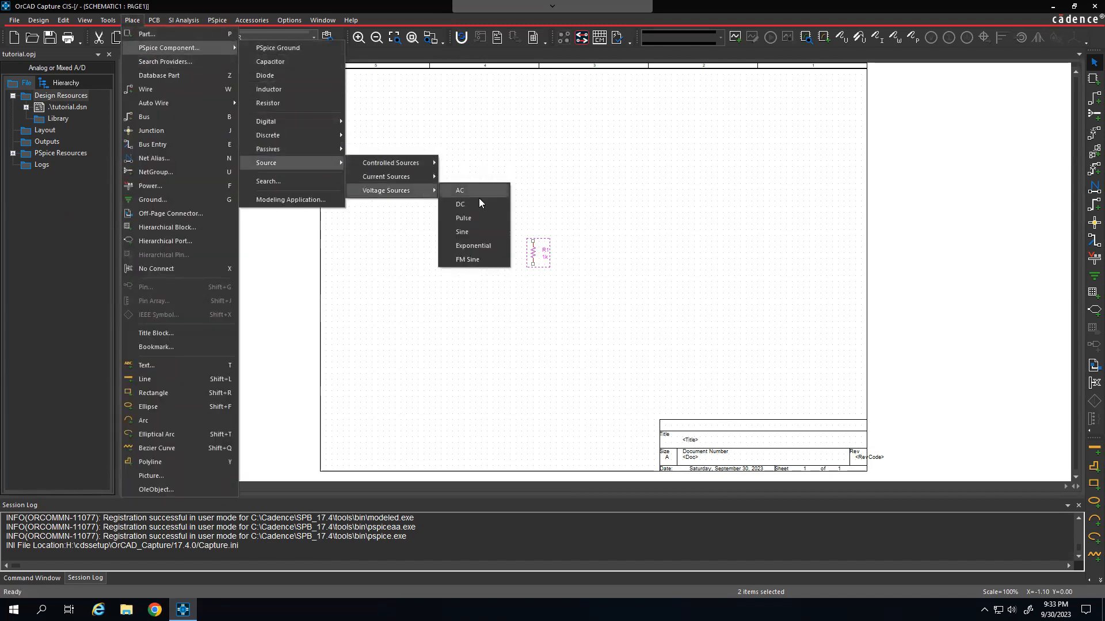
pyautogui.click(464, 191)
pyautogui.click(584, 245)
pyautogui.rightClick(644, 244)
pyautogui.click(670, 251)
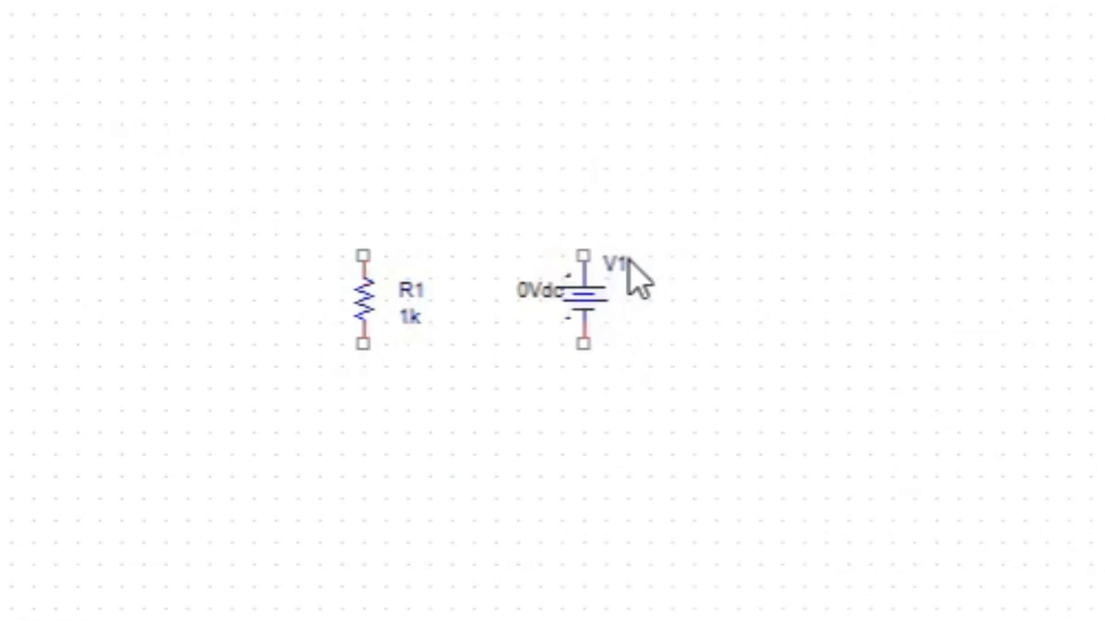
# Step: Set the DC value of voltage source V1 to 5Vdc
pyautogui.doubleClick(537, 291)
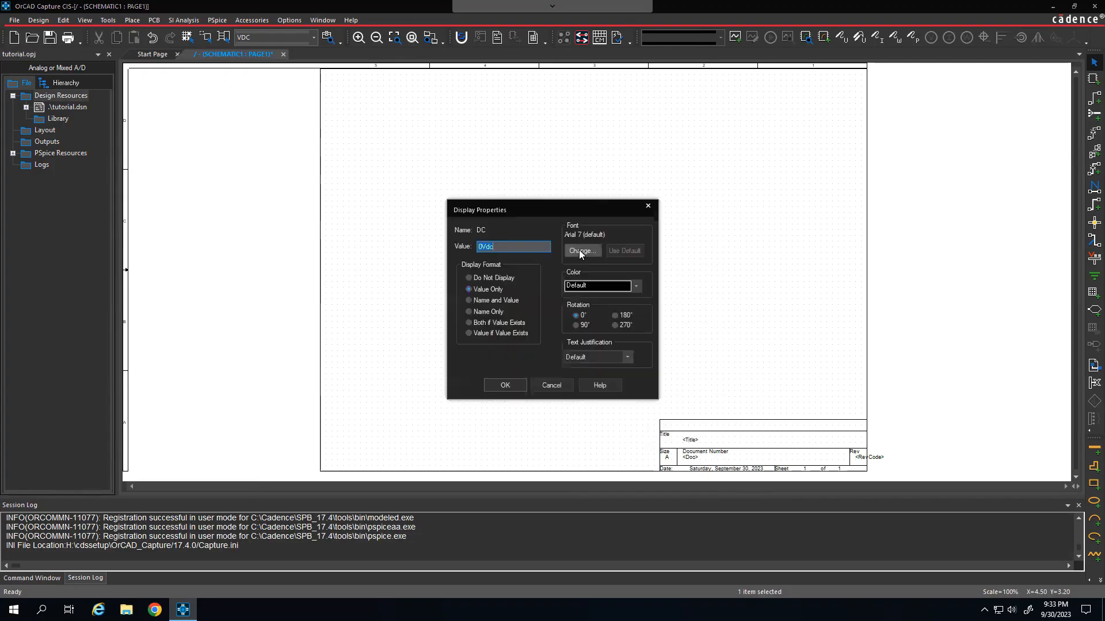
pyautogui.click(485, 252)
pyautogui.press('BackSpace')
pyautogui.write('5')
pyautogui.click(514, 386)
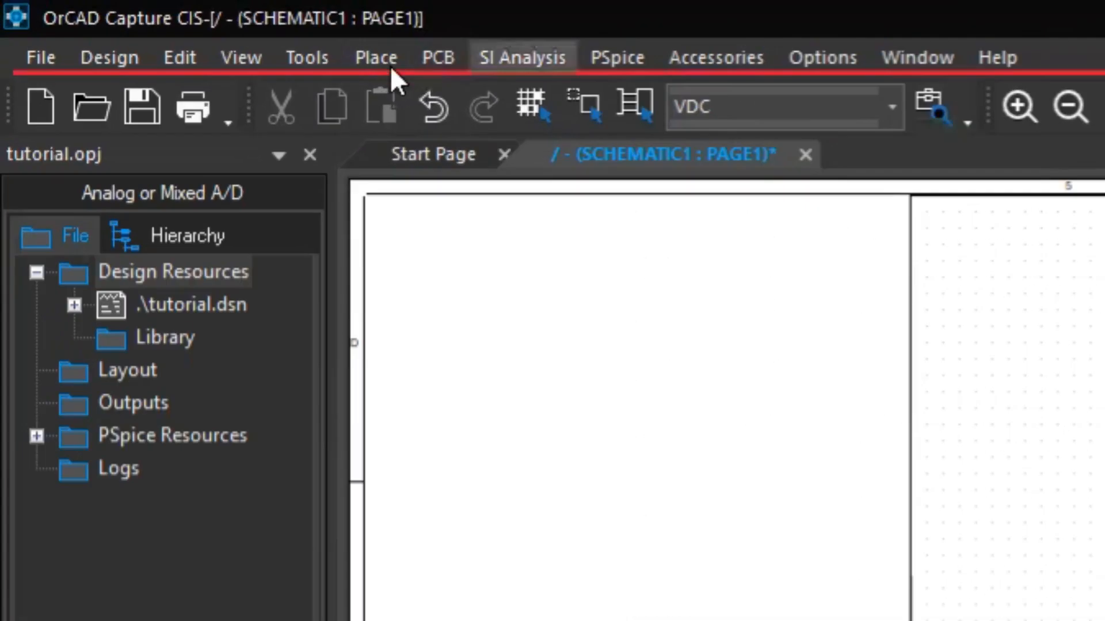
# Step: Wire the upper pin of R1 to the positive pin of V1 with a squared path above both parts
pyautogui.click(376, 57)
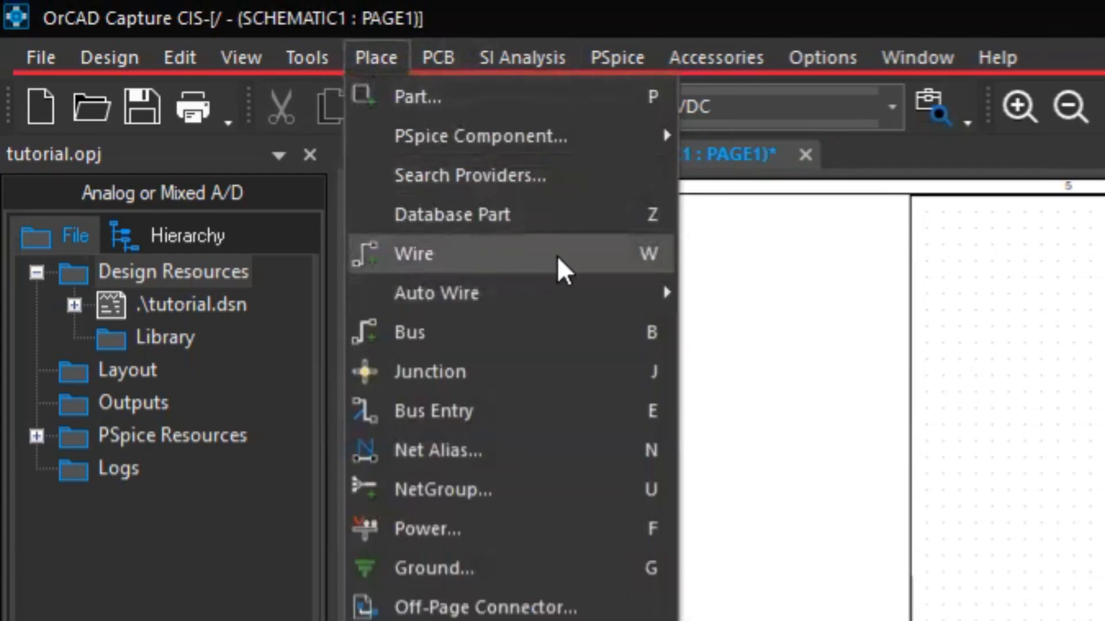
pyautogui.click(604, 262)
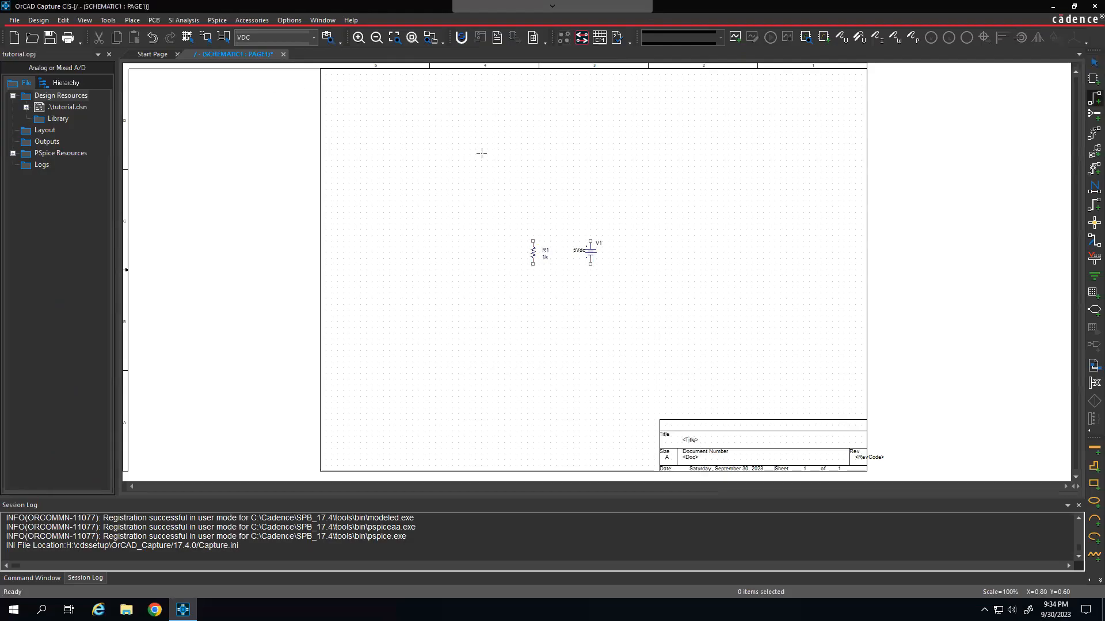
pyautogui.click(532, 241)
pyautogui.click(534, 212)
pyautogui.click(591, 213)
pyautogui.click(590, 241)
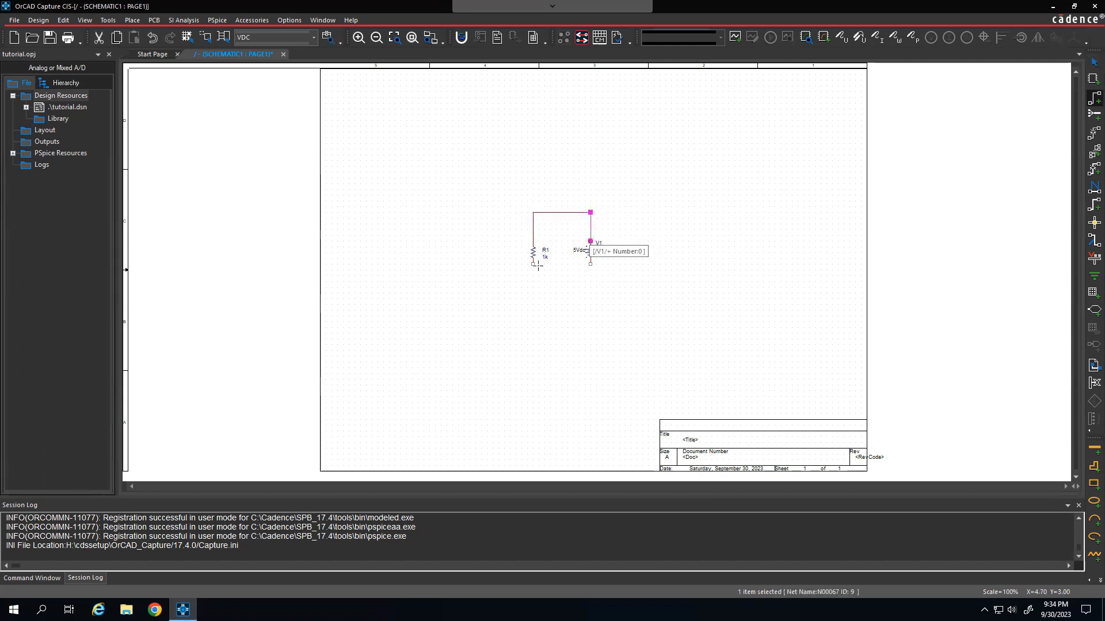
# Step: Wire the lower pin of R1 to the negative pin of V1 with a squared path below them and end wiring
pyautogui.click(533, 264)
pyautogui.click(533, 286)
pyautogui.click(590, 287)
pyautogui.click(590, 264)
pyautogui.rightClick(651, 259)
pyautogui.click(652, 263)
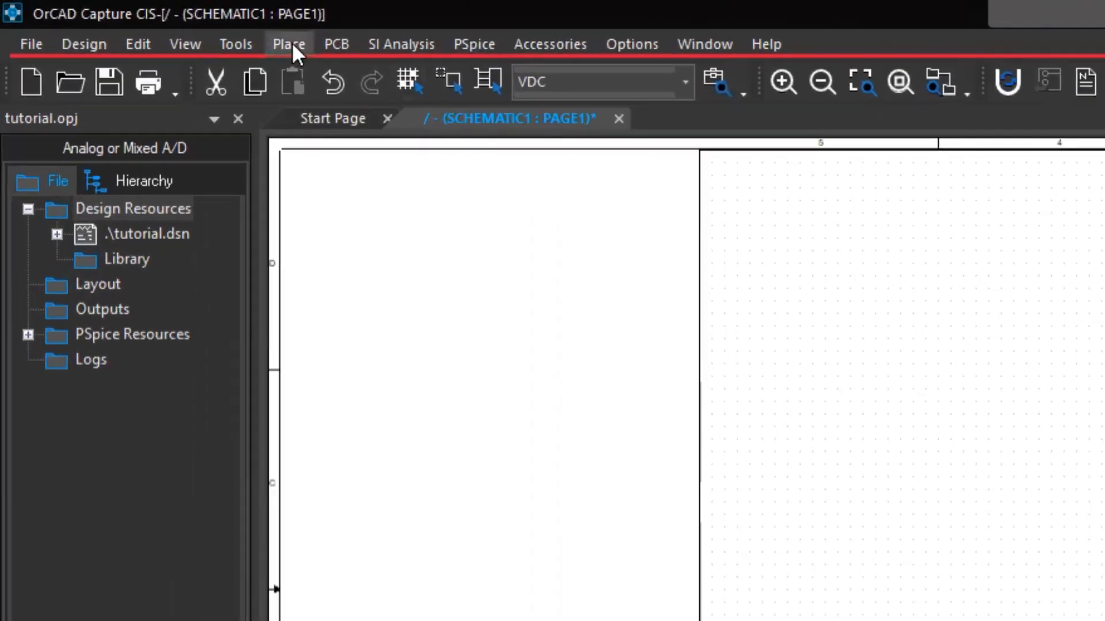
# Step: Place a 0/CAPSYM ground symbol on the circuit's bottom wire and end placement
pyautogui.click(132, 20)
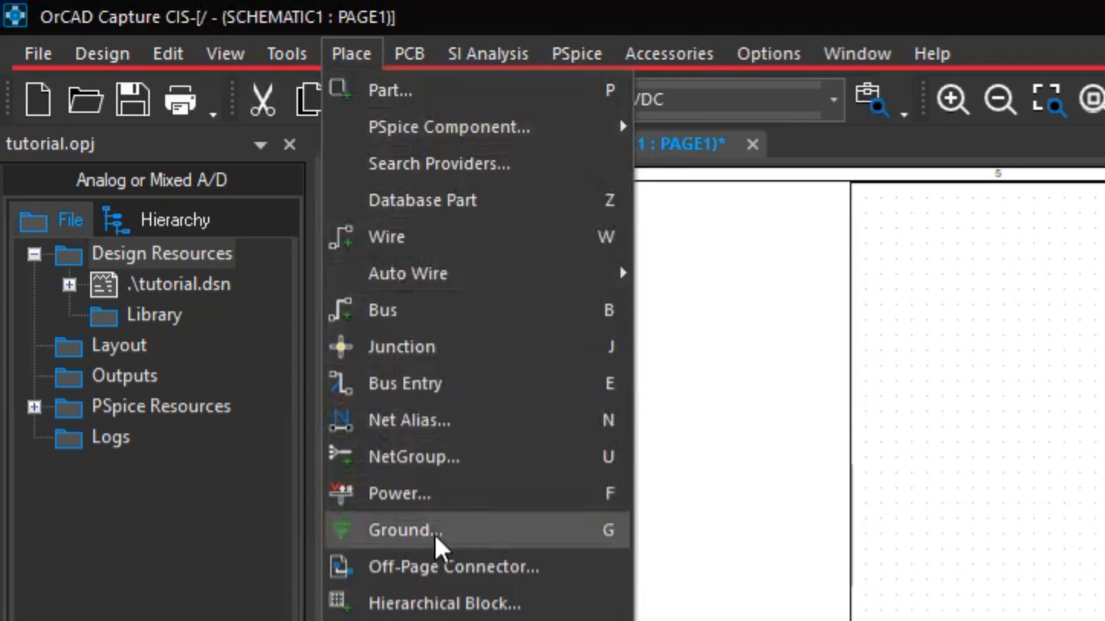
pyautogui.click(502, 540)
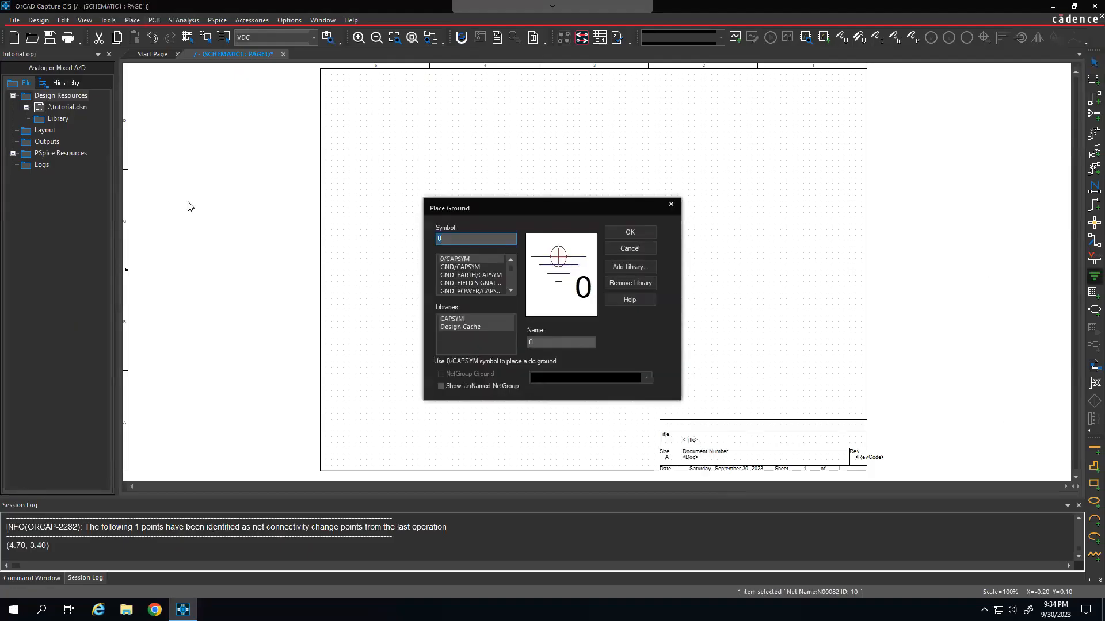
pyautogui.click(468, 261)
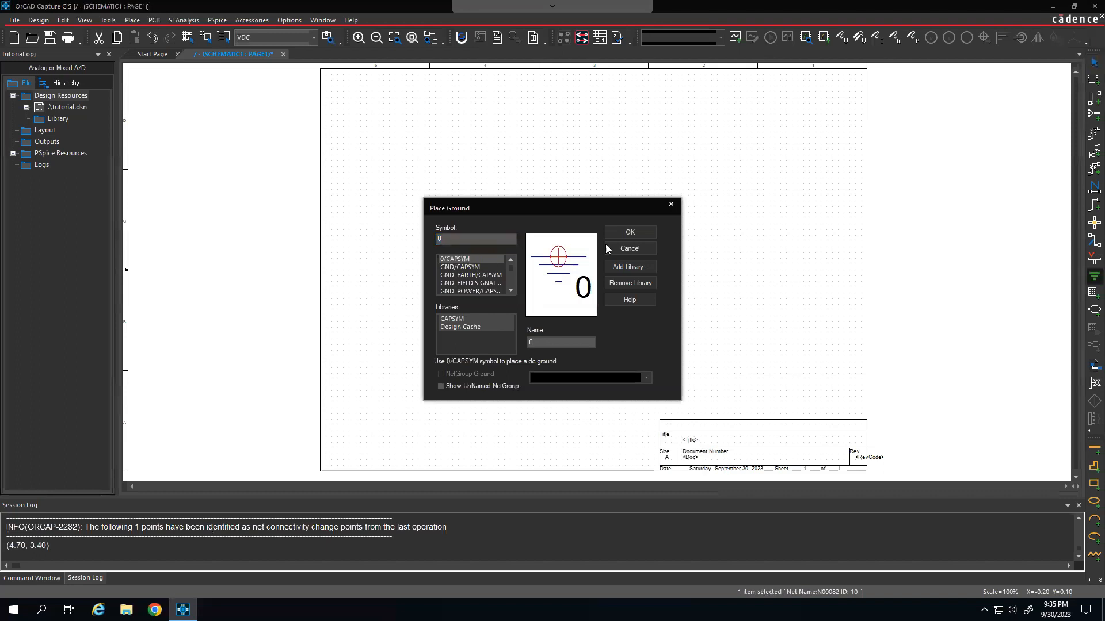
pyautogui.click(632, 237)
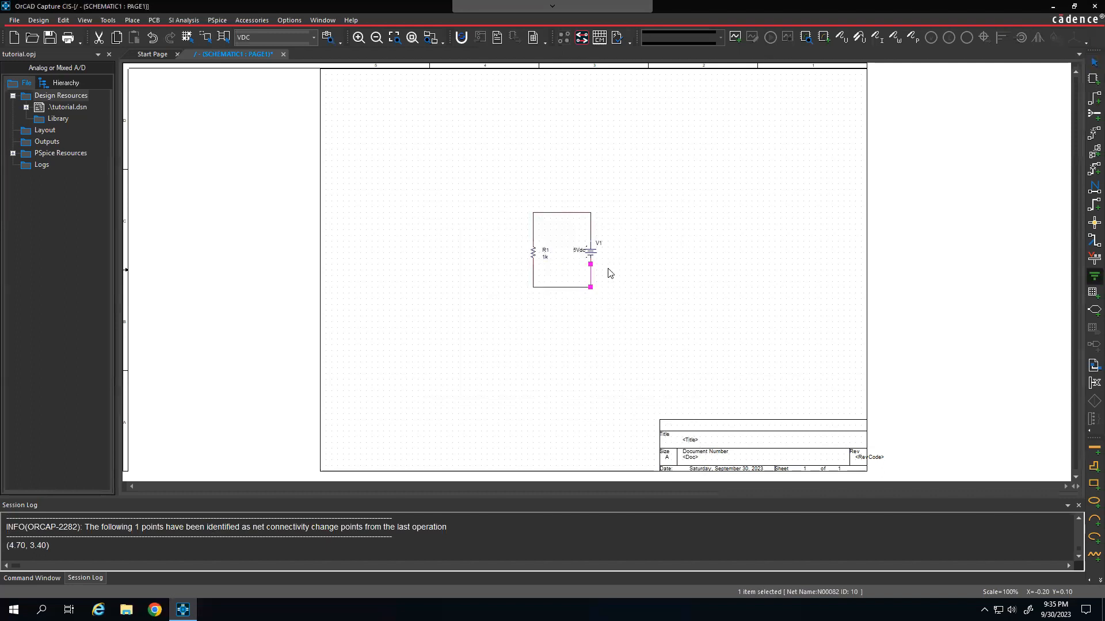
pyautogui.click(557, 292)
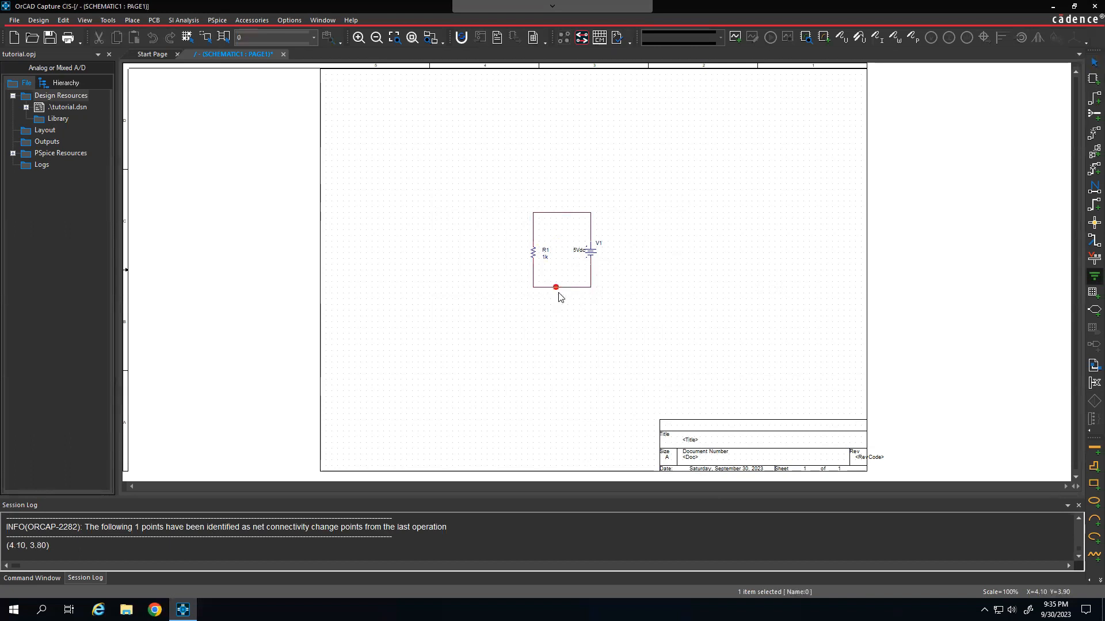
pyautogui.rightClick(656, 269)
pyautogui.click(670, 278)
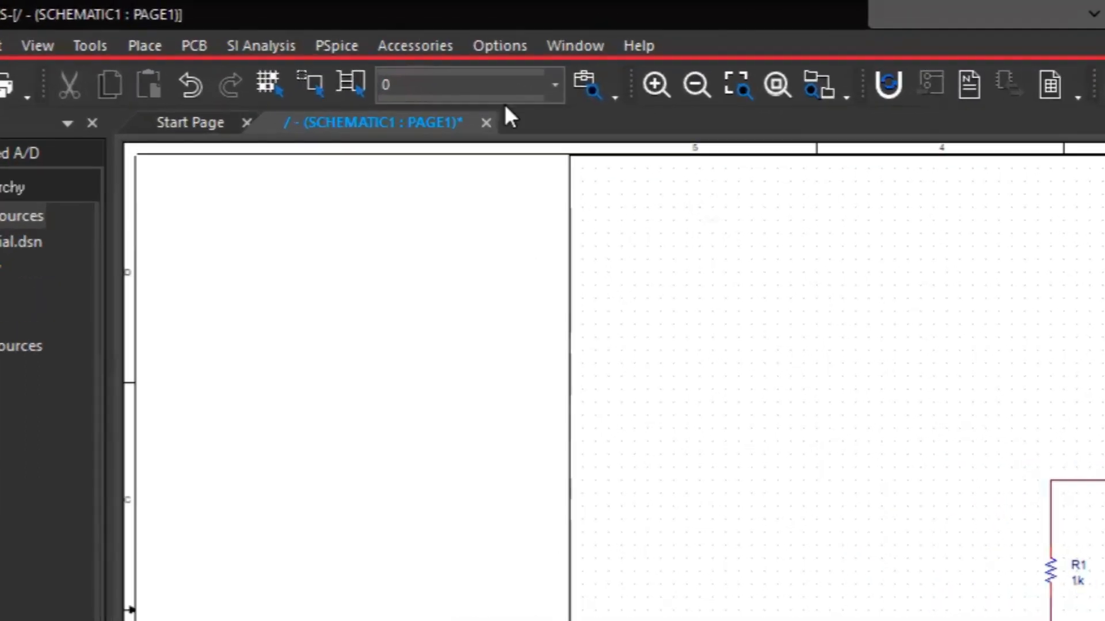
# Step: Create a new PSpice simulation profile named sim1 without inheriting from another profile
pyautogui.click(407, 68)
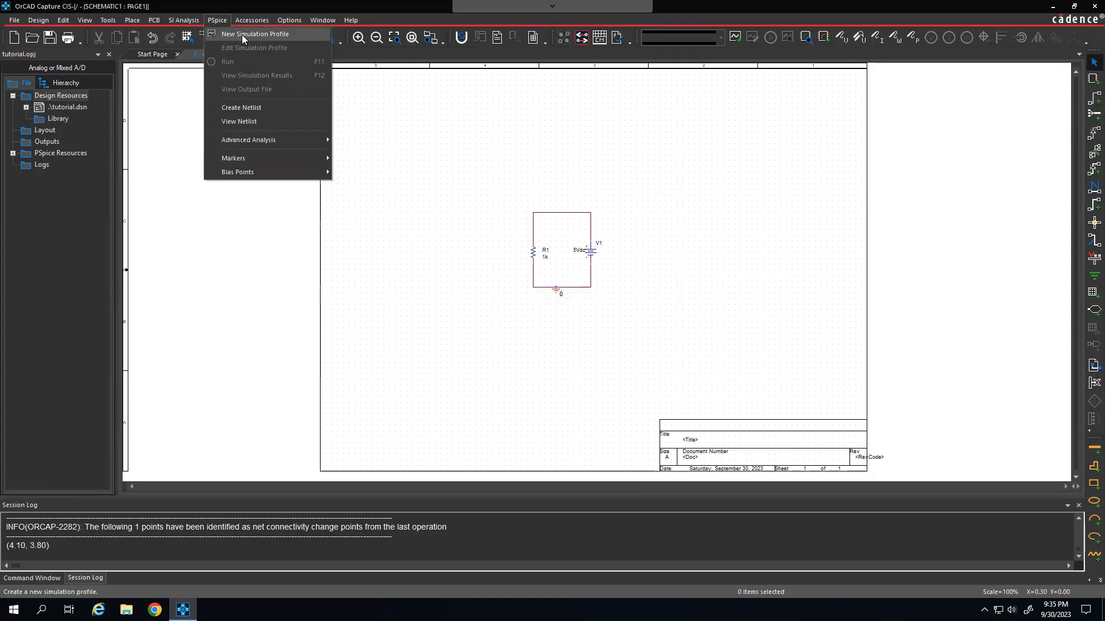
pyautogui.click(481, 102)
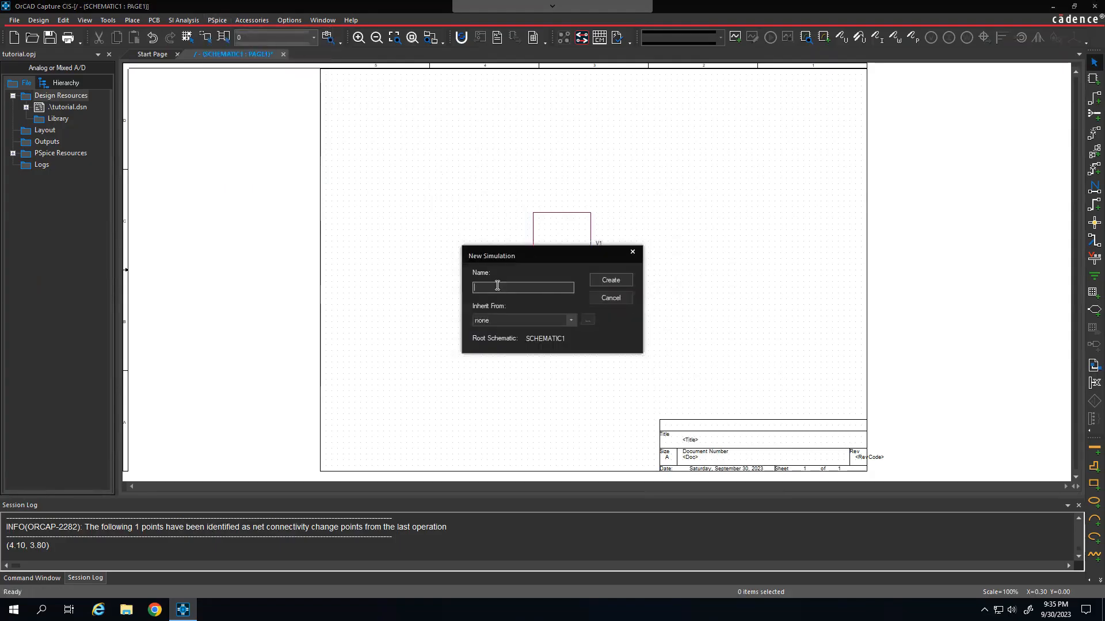
pyautogui.write('sim1')
pyautogui.click(603, 279)
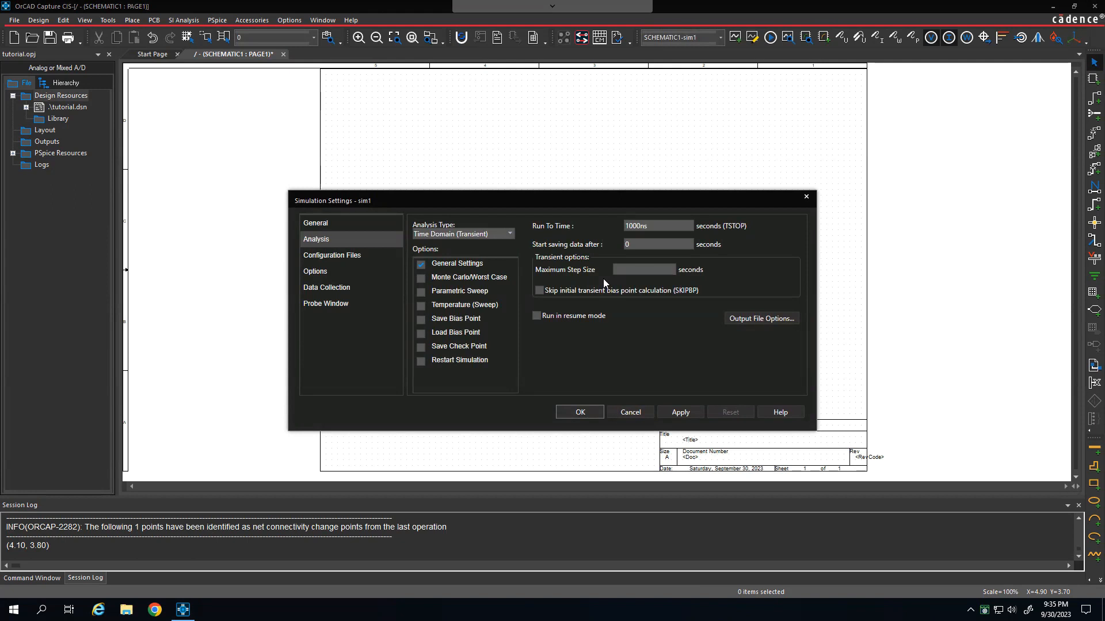
# Step: Set the analysis type of the sim1 simulation profile to Bias Point and accept the simulation settings
pyautogui.click(509, 235)
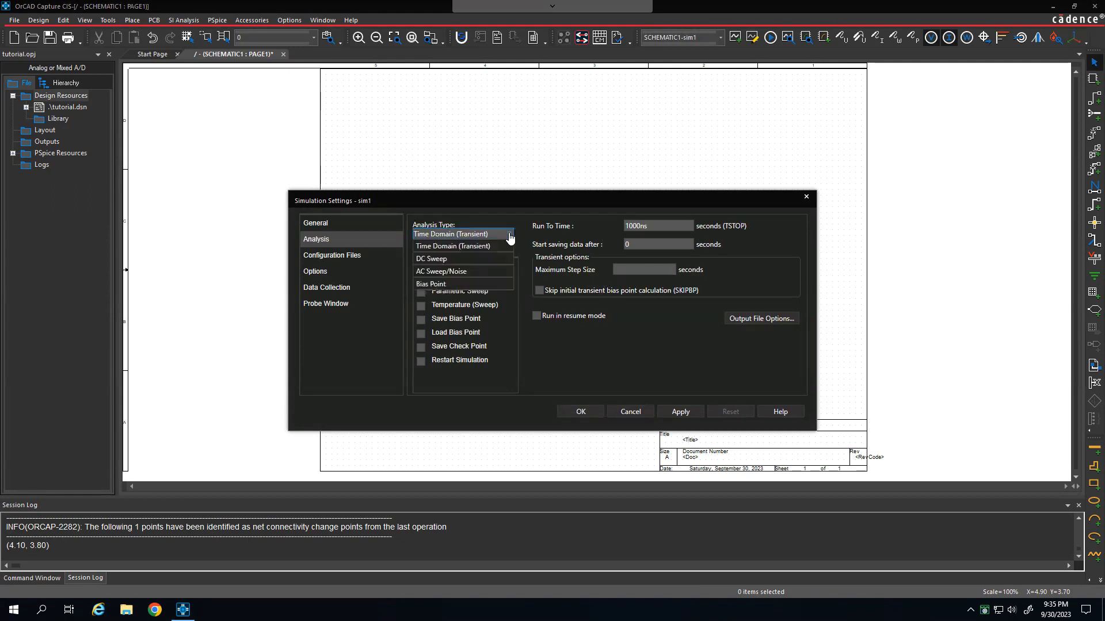
pyautogui.click(461, 285)
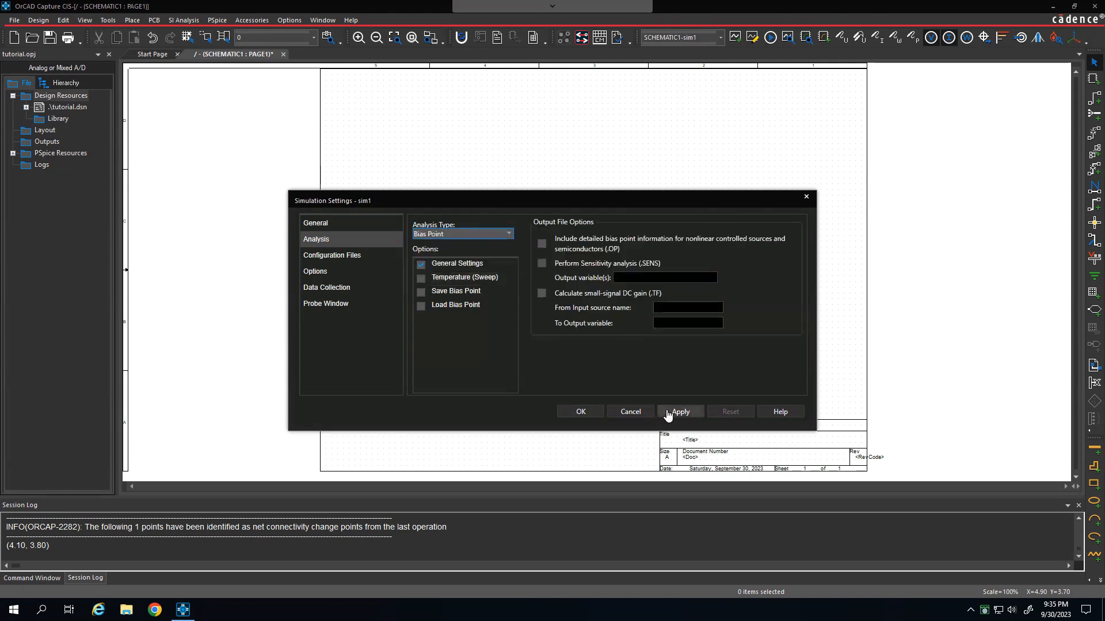
pyautogui.click(579, 412)
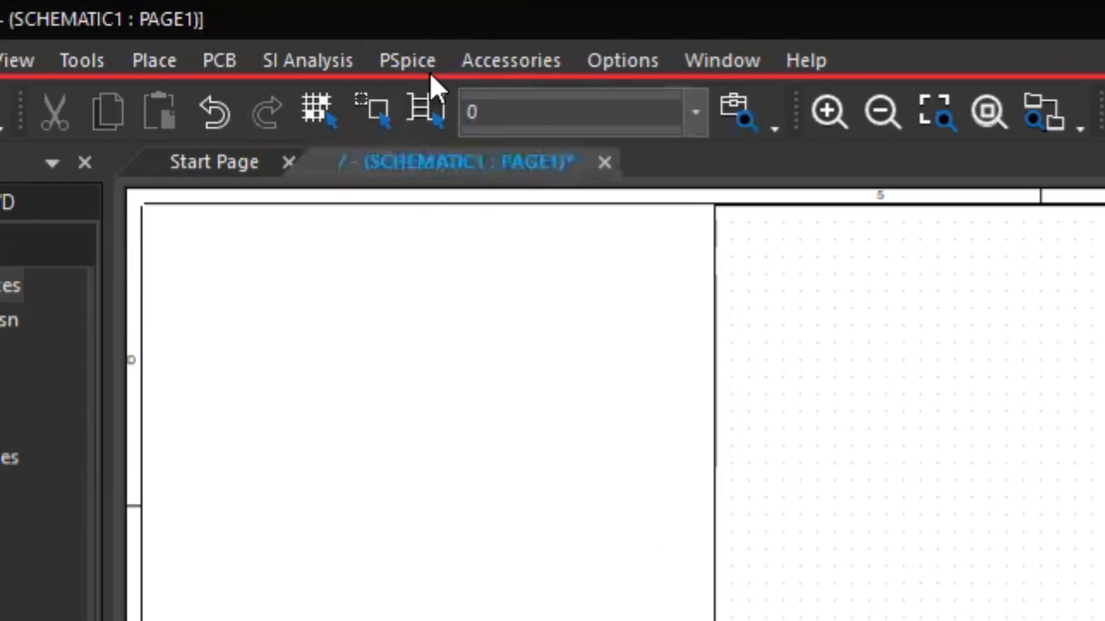
# Step: Run the PSpice simulation for the active SCHEMATIC1-sim1 profile
pyautogui.click(424, 68)
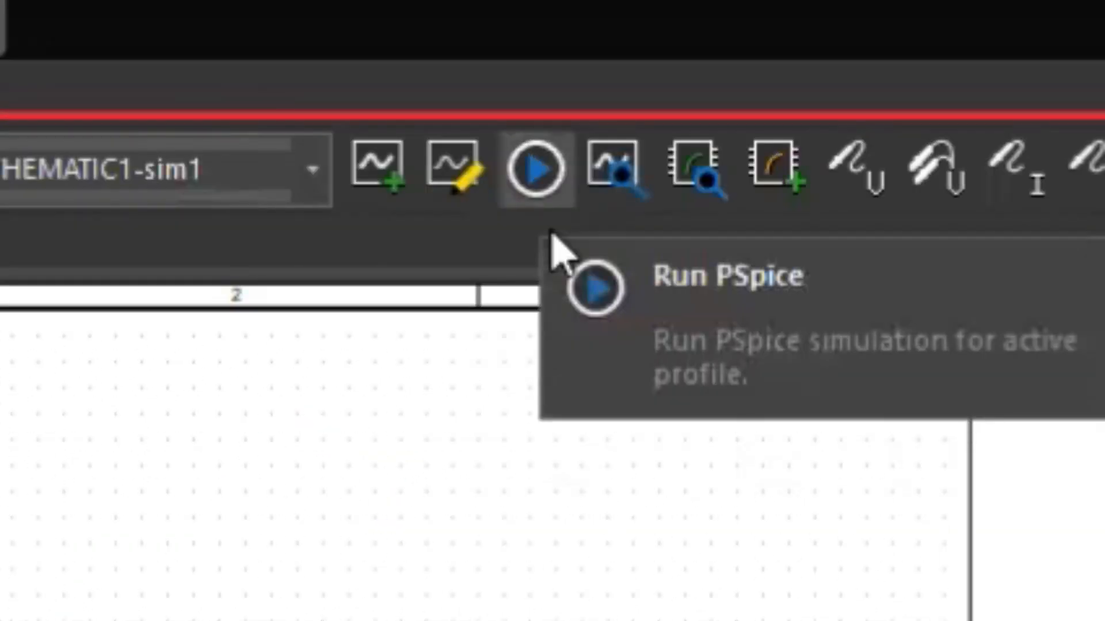
pyautogui.click(551, 233)
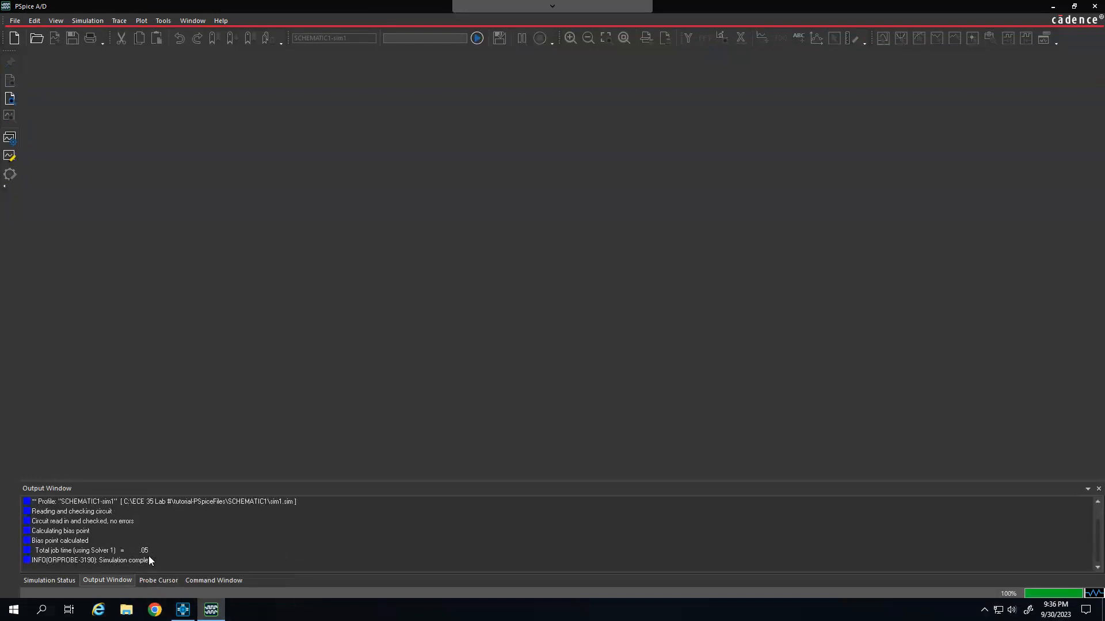
# Step: Minimize the PSpice A/D window to return to the OrCAD Capture schematic and turn on the bias voltage display
pyautogui.click(1050, 8)
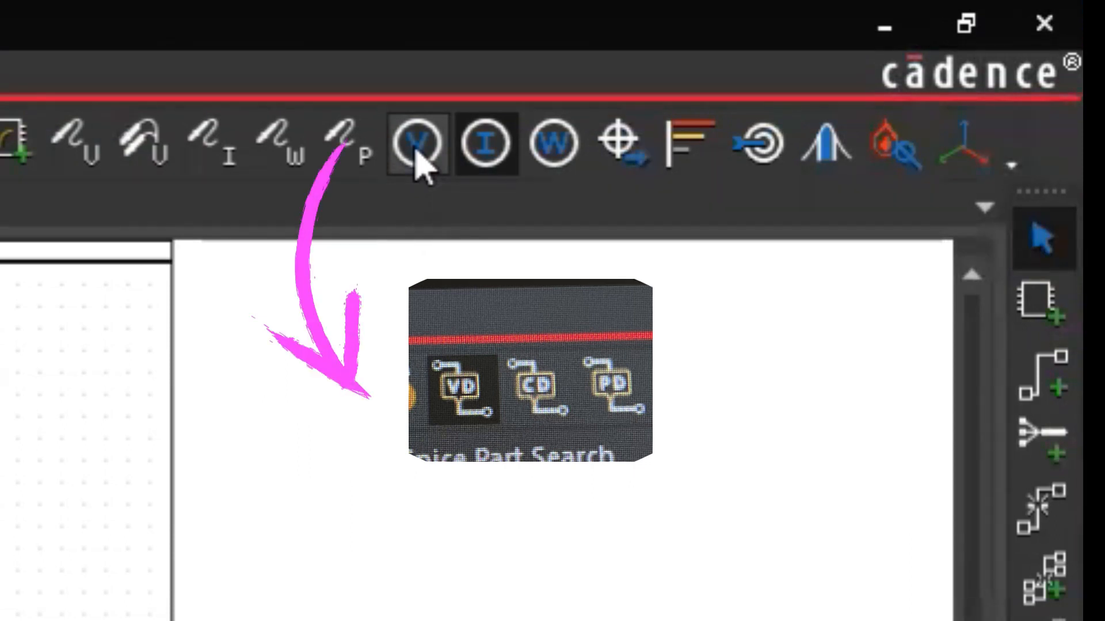
pyautogui.click(415, 152)
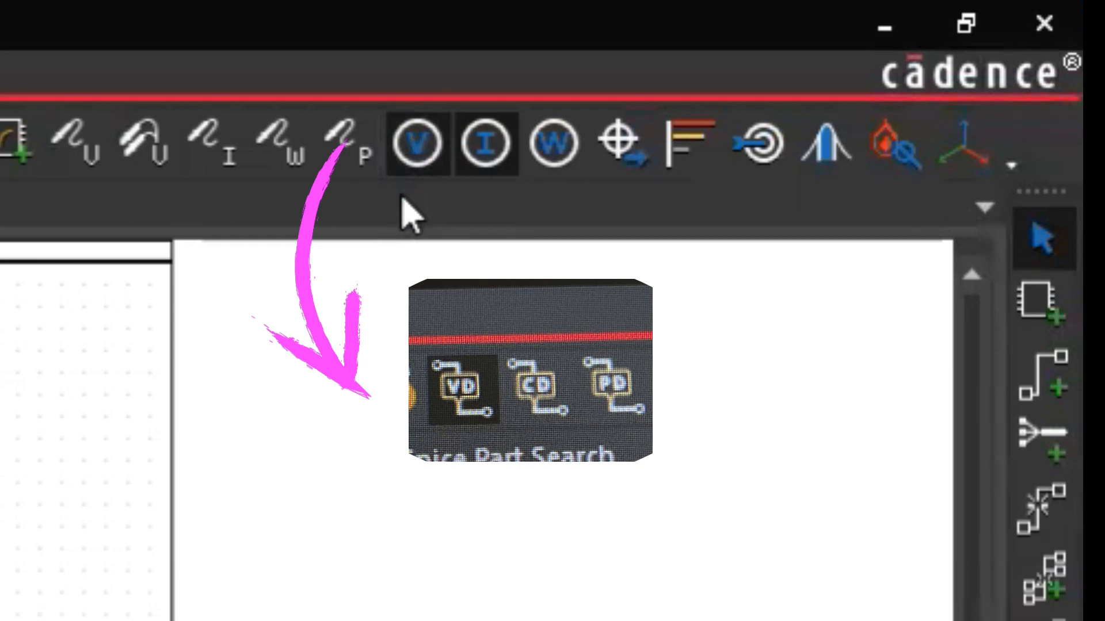